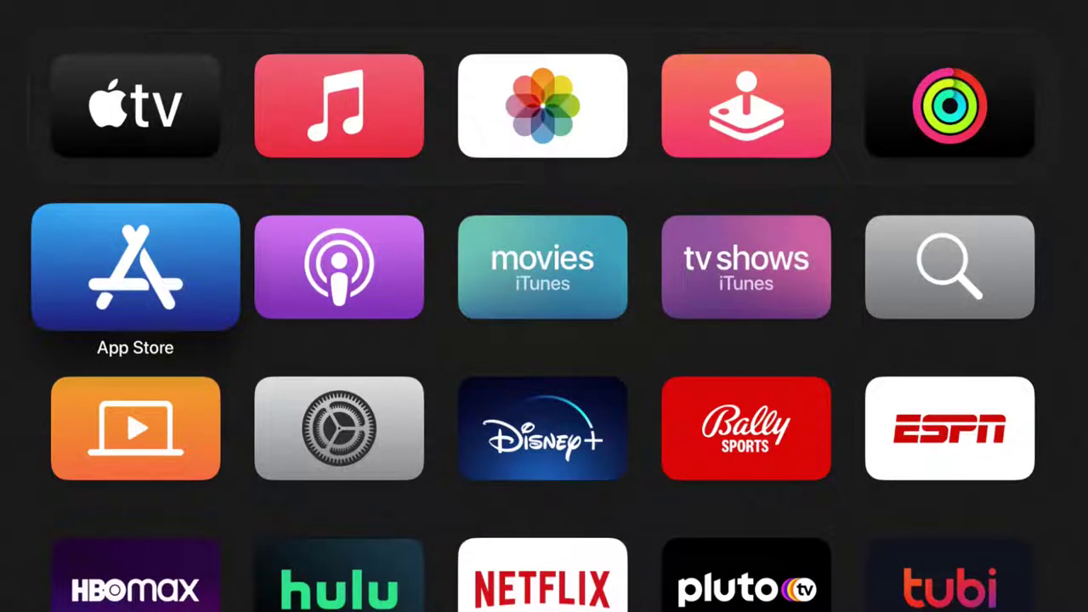
Move focus down the app grid to the Twitch tile by the HBO Max row.
key("Down")
key("Down")
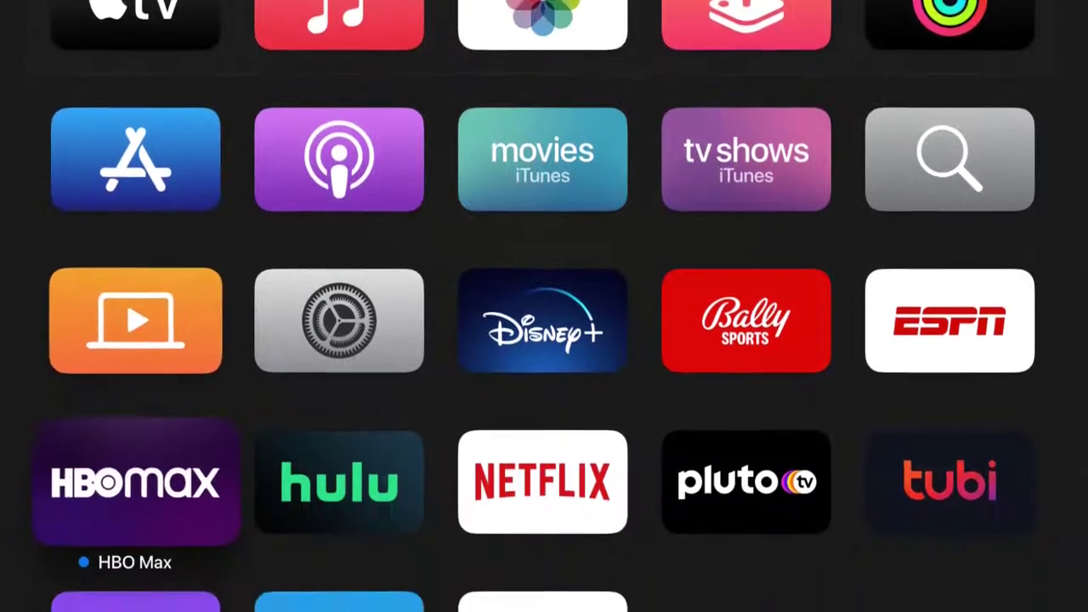
key("Down")
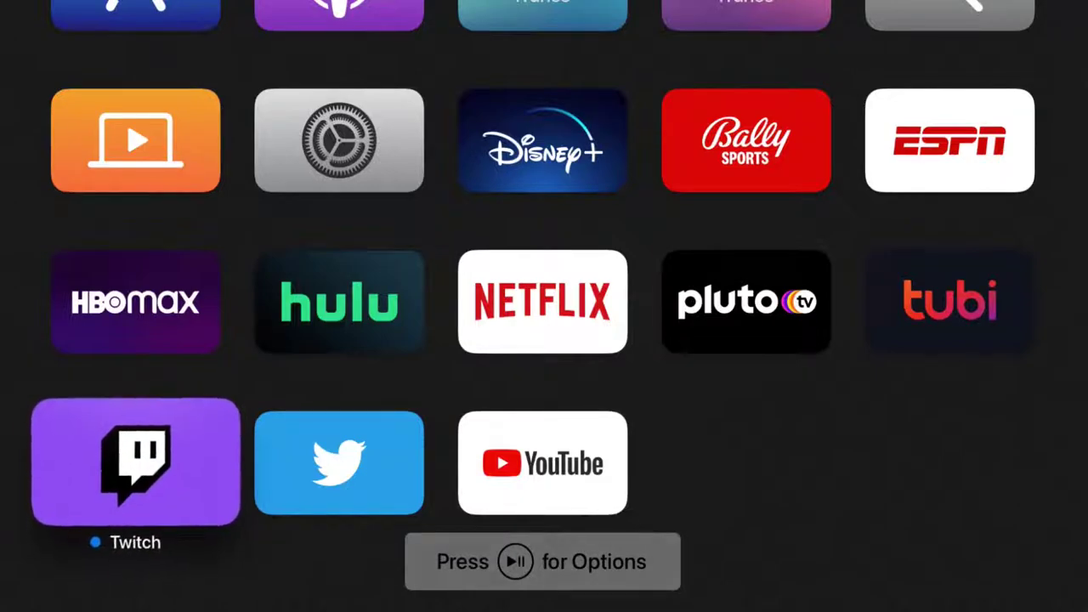
Move the jiggling Twitch tile up into the top row's first position.
key("Up")
key("Up")
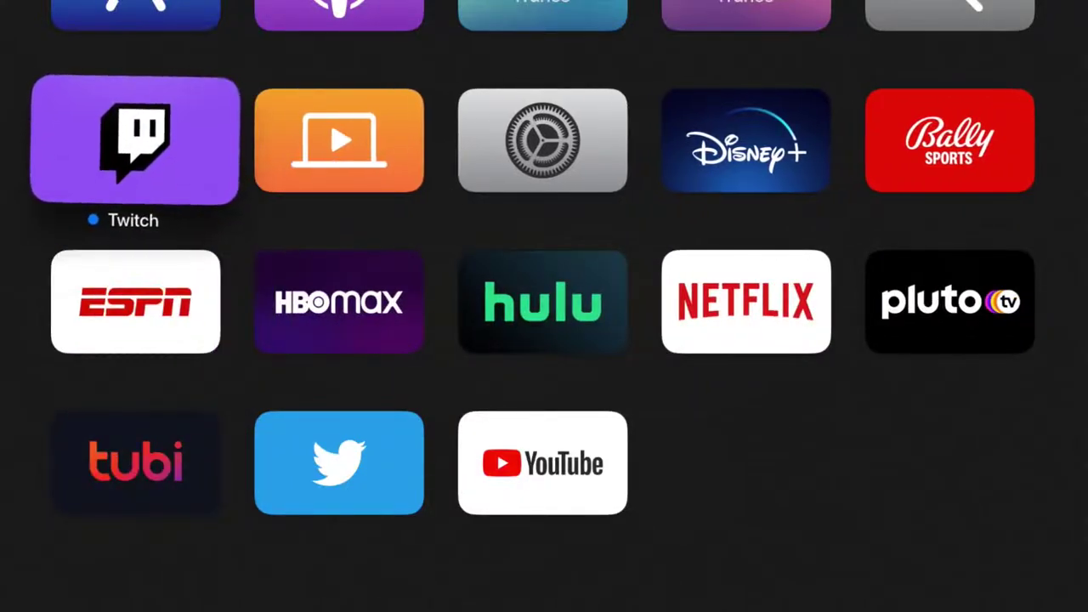
key("Up")
key("Up")
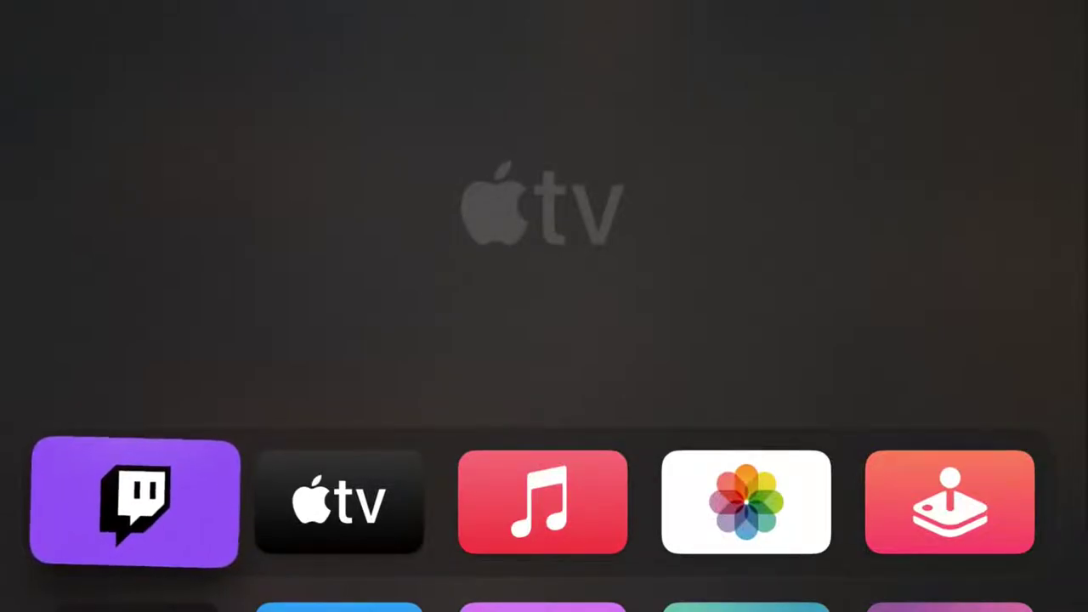
key("Down")
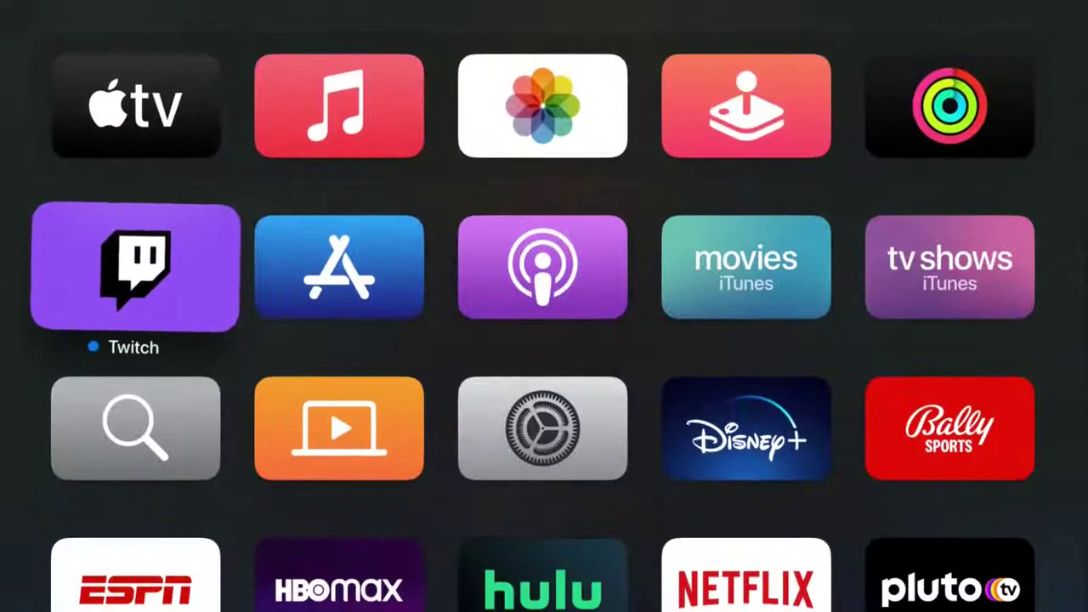
key("Up")
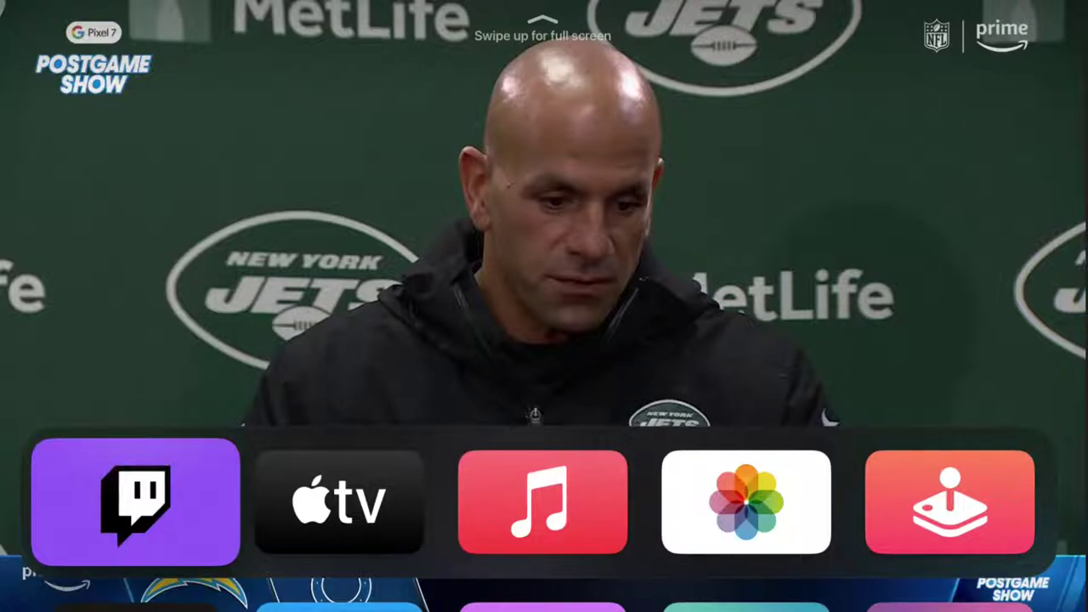
Move focus from Twitch down past the Search tile and right to Hulu.
key("Down")
key("Down")
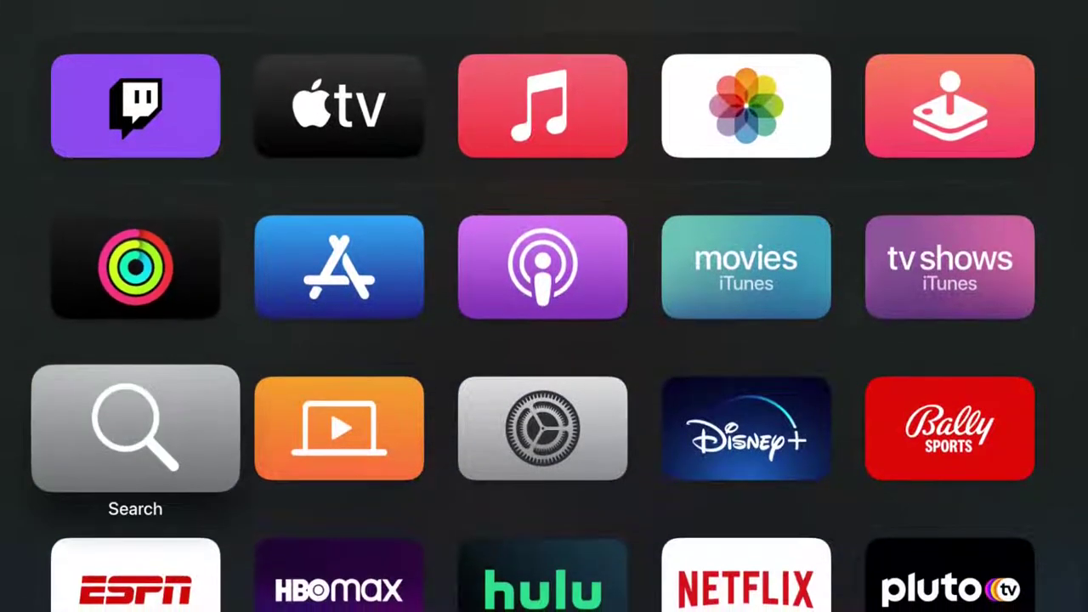
key("Down")
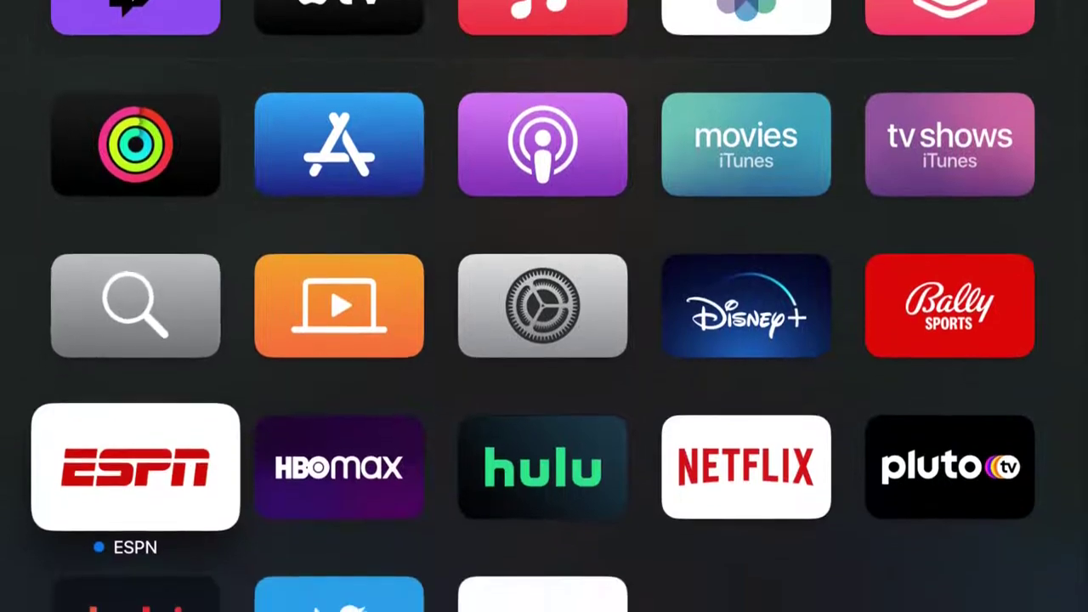
key("Right")
key("Right")
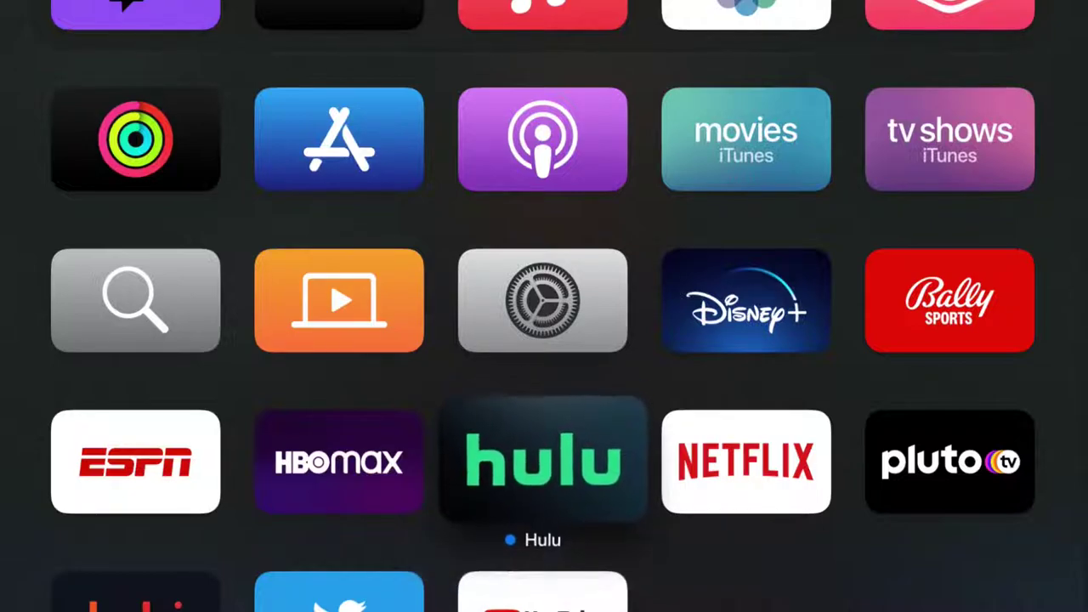
Move the jiggling Hulu tile up toward the top row beside Twitch.
key("Up")
key("Up")
key("Up")
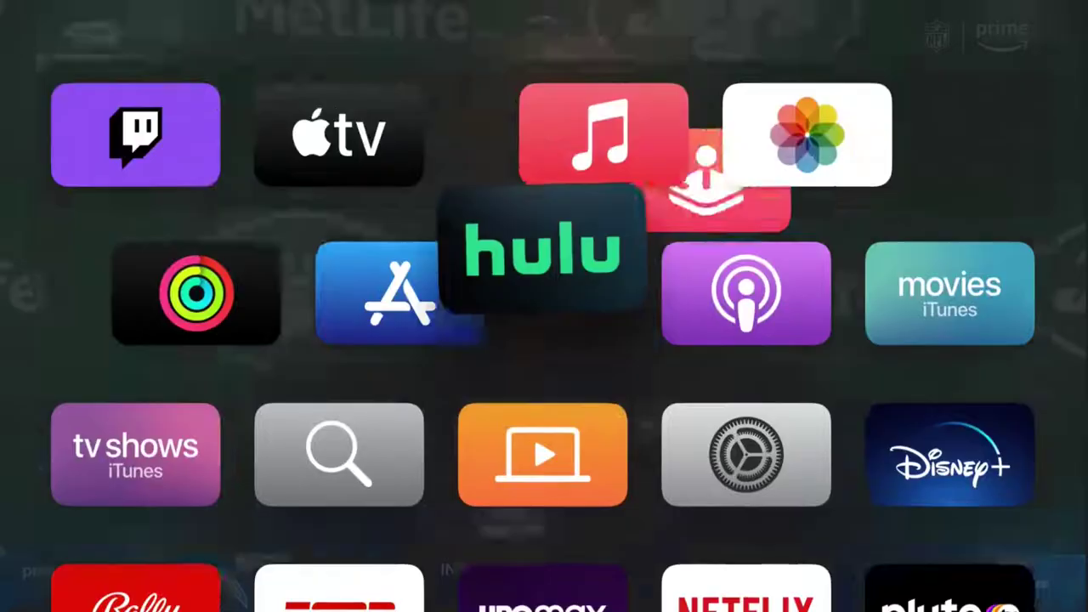